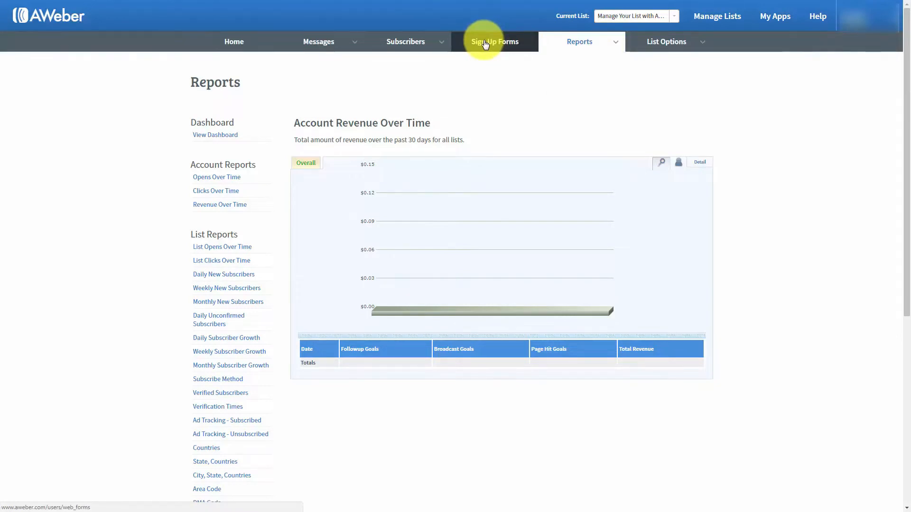
- Create the list's first sign up form and apply the Basic template from the Popular templates
{"action": "left_click", "coordinate": [485, 44]}
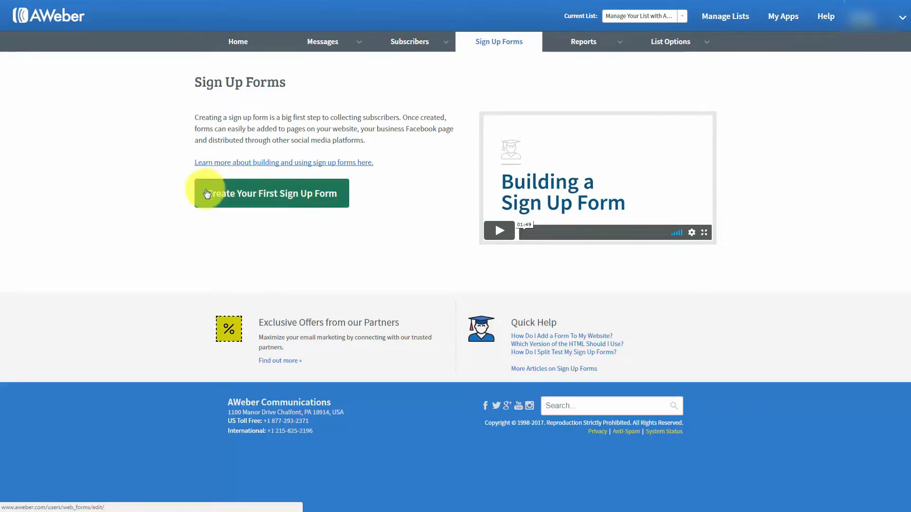
{"action": "left_click", "coordinate": [263, 198]}
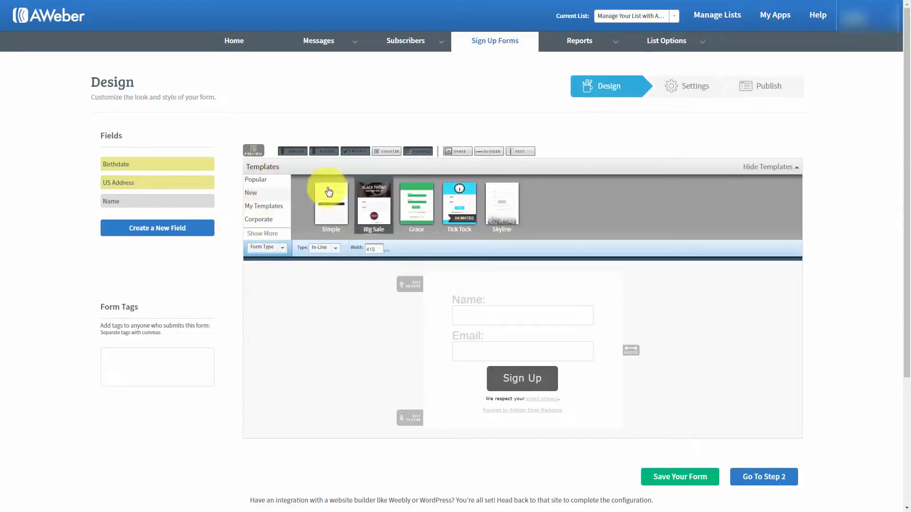
{"action": "left_click", "coordinate": [259, 185]}
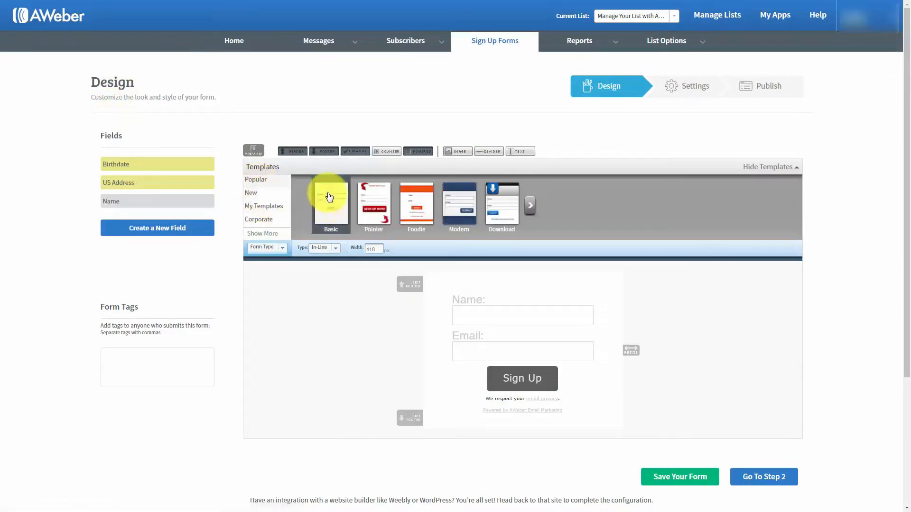
{"action": "left_click", "coordinate": [330, 196]}
{"action": "left_click", "coordinate": [315, 187]}
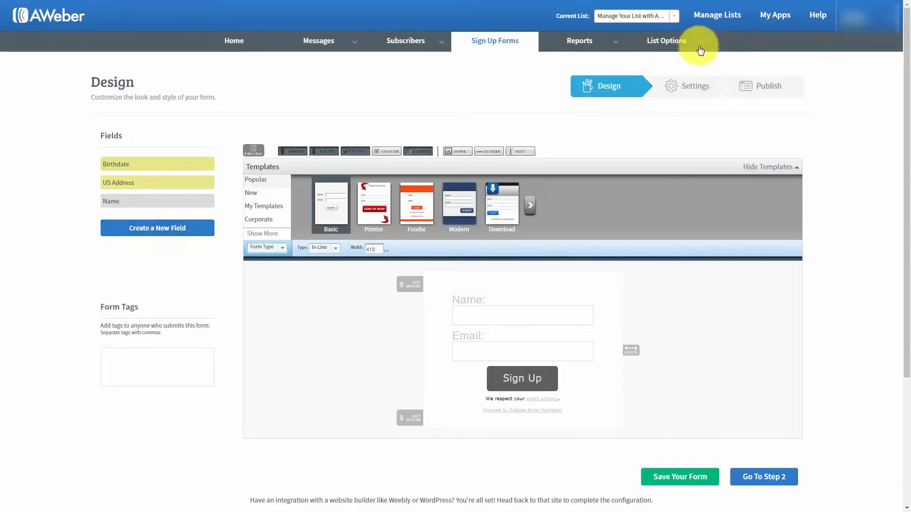
{"action": "mouse_move", "coordinate": [700, 43]}
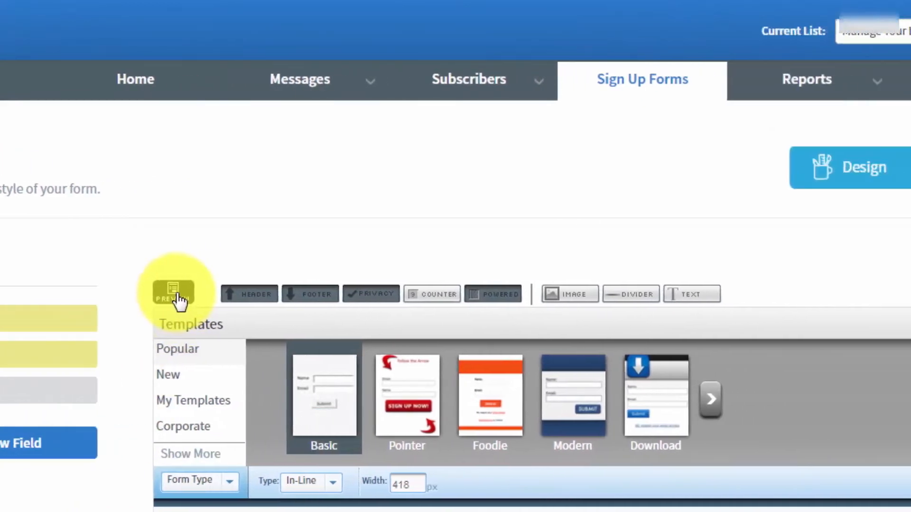
{"action": "left_click", "coordinate": [315, 297]}
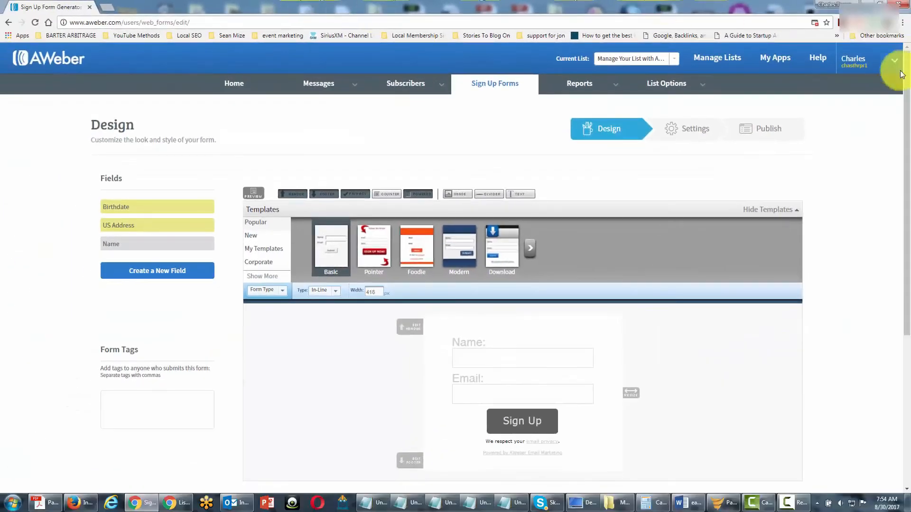
{"action": "left_click", "coordinate": [814, 23]}
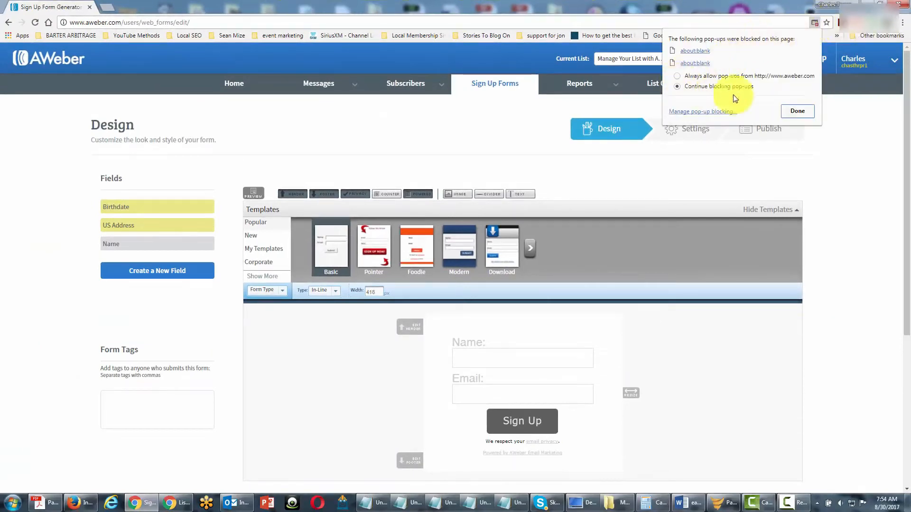
{"action": "left_click", "coordinate": [683, 76]}
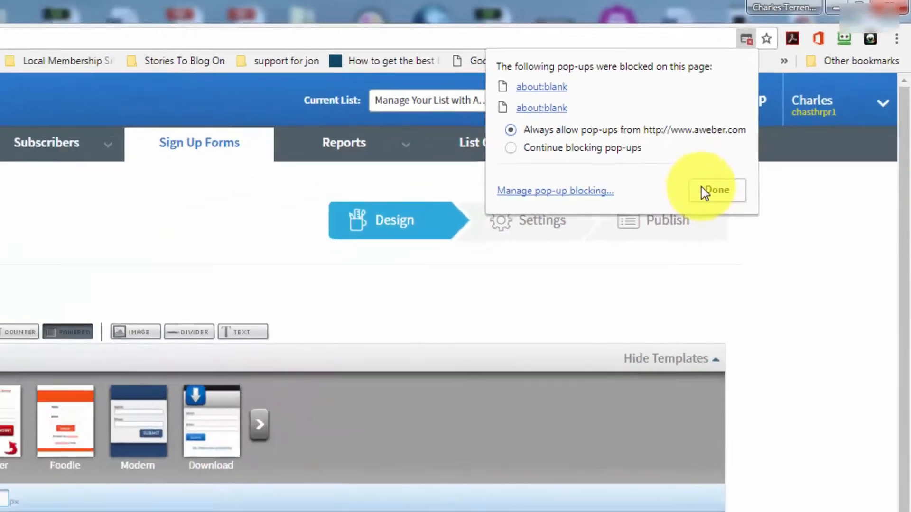
{"action": "left_click", "coordinate": [574, 308]}
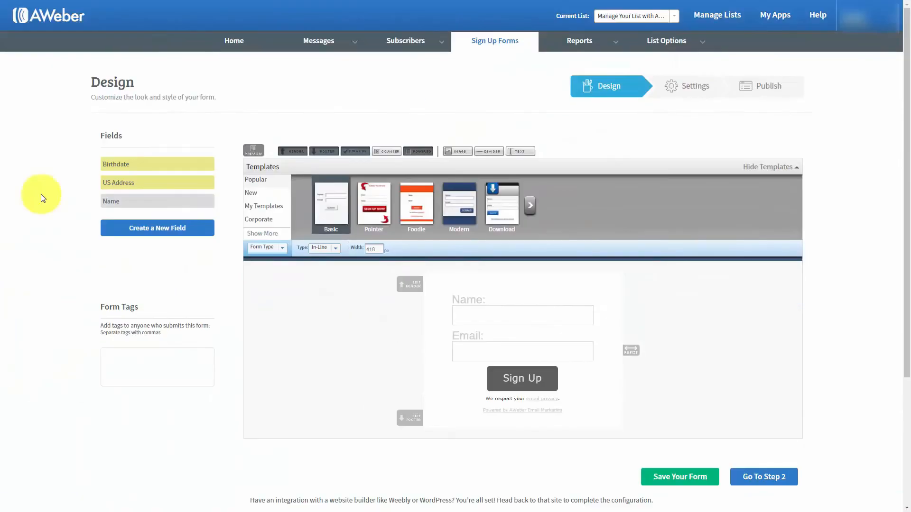
- Preview the Basic sign up form in its pop-up window, then close the preview and dismiss the pop-up notice
{"action": "left_click", "coordinate": [251, 150]}
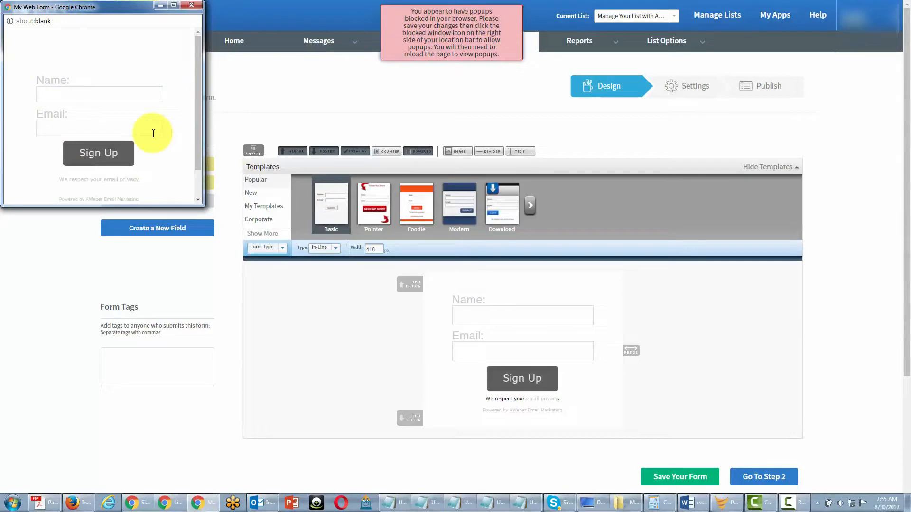
{"action": "left_click", "coordinate": [470, 33]}
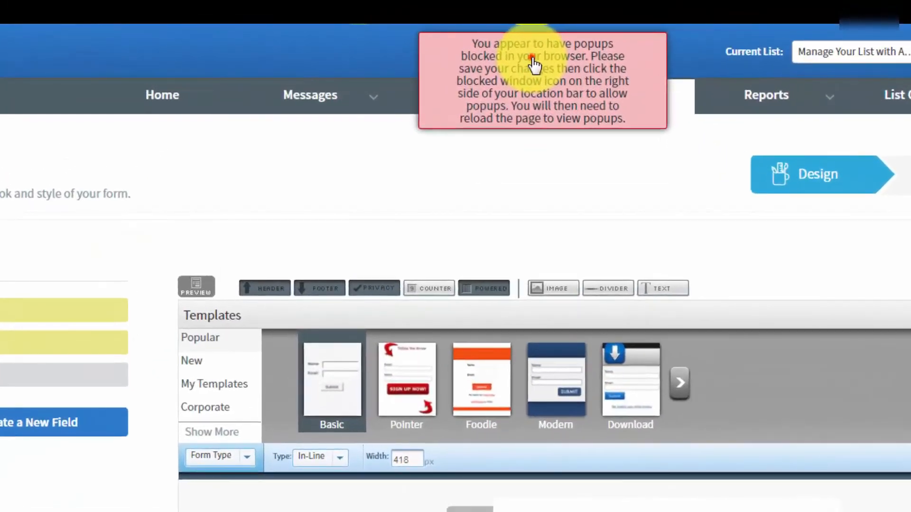
{"action": "left_click", "coordinate": [534, 62]}
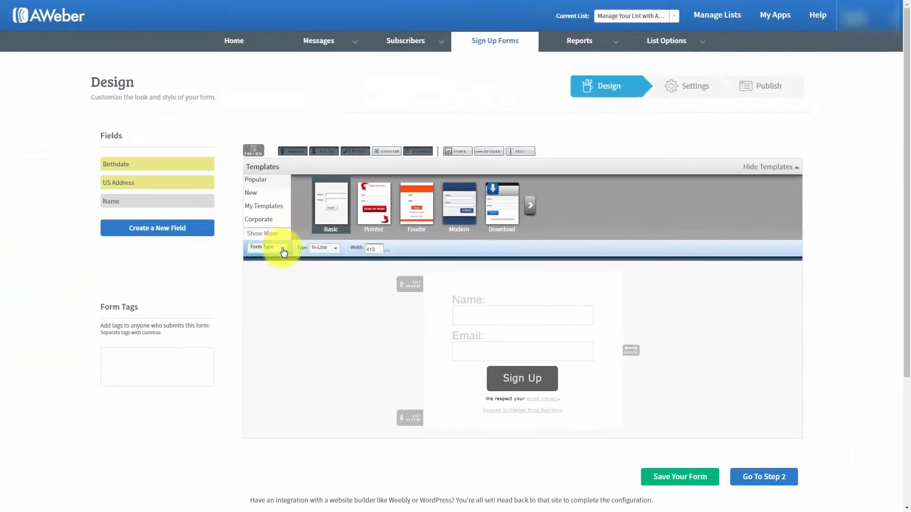
- Examine the styling options for the form's header, including the advanced ones, and for its body
{"action": "left_click", "coordinate": [282, 250]}
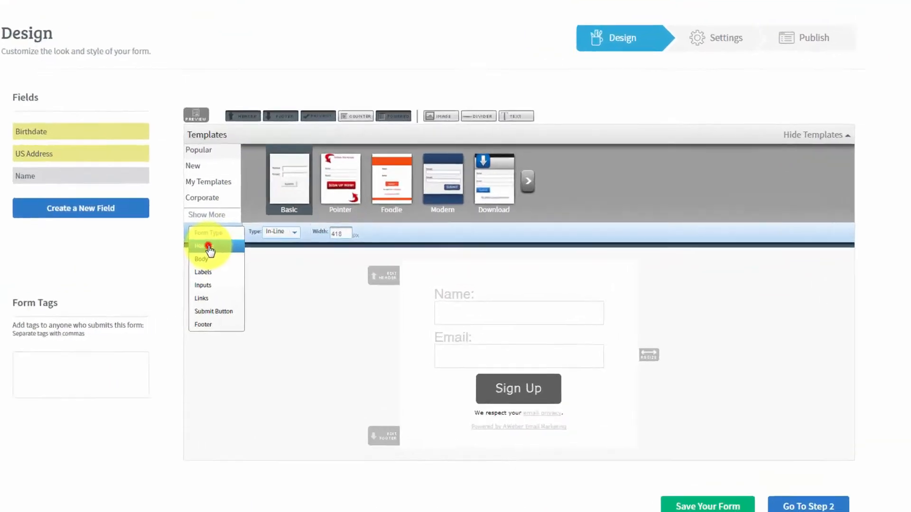
{"action": "left_click", "coordinate": [264, 264]}
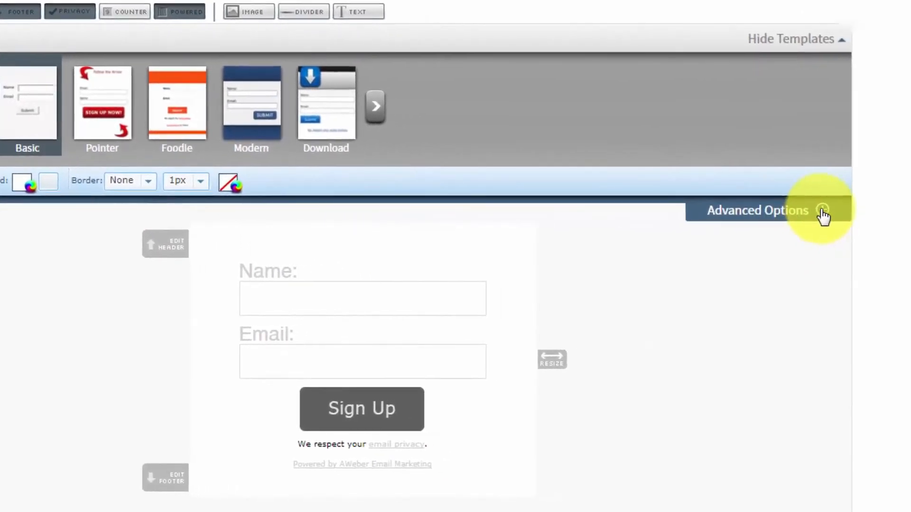
{"action": "left_click", "coordinate": [821, 210]}
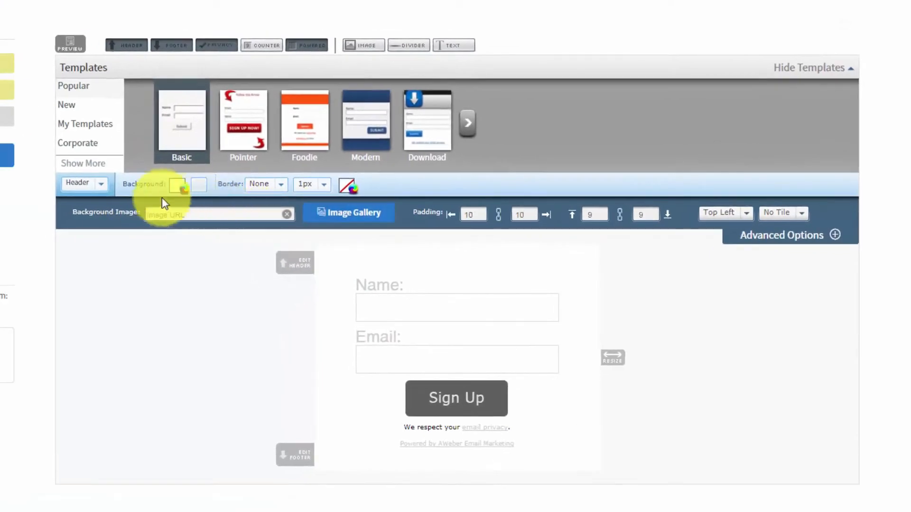
{"action": "left_click", "coordinate": [101, 190]}
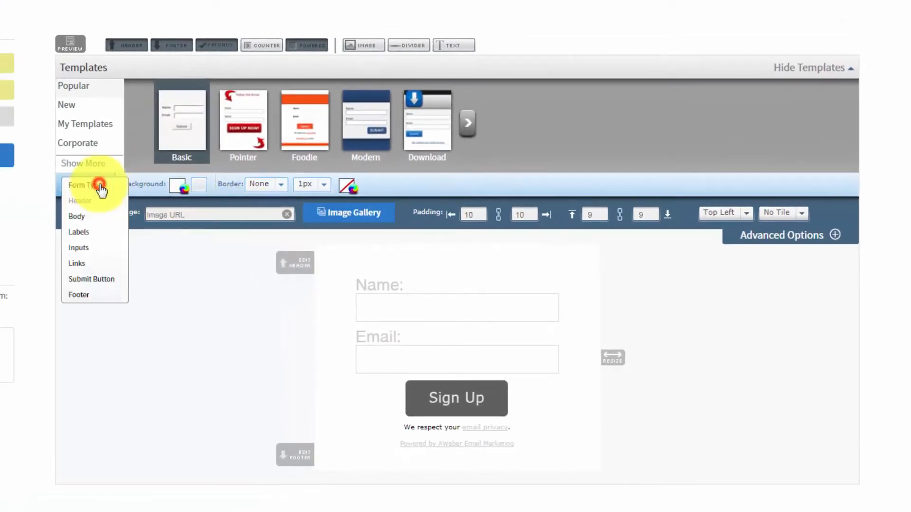
{"action": "left_click", "coordinate": [76, 217]}
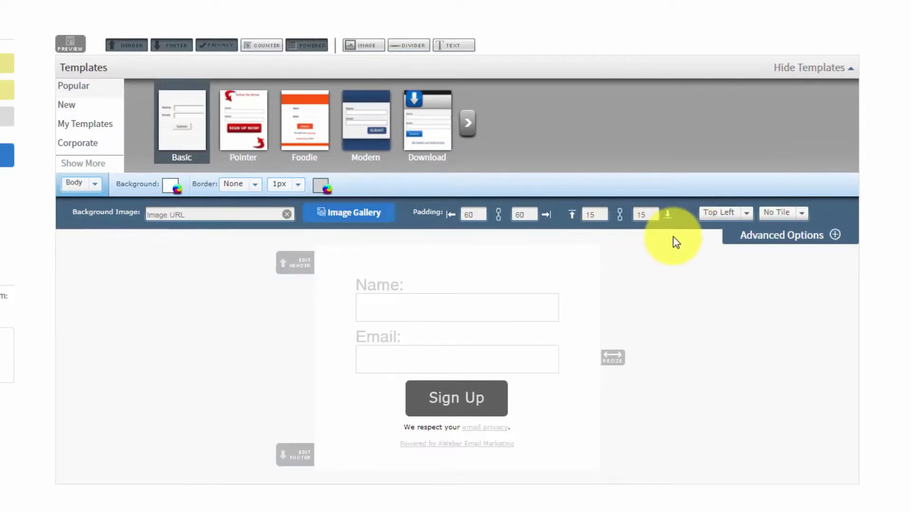
- Examine the styling options for the form's labels and inputs, including the advanced input borders and backgrounds
{"action": "left_click", "coordinate": [97, 189]}
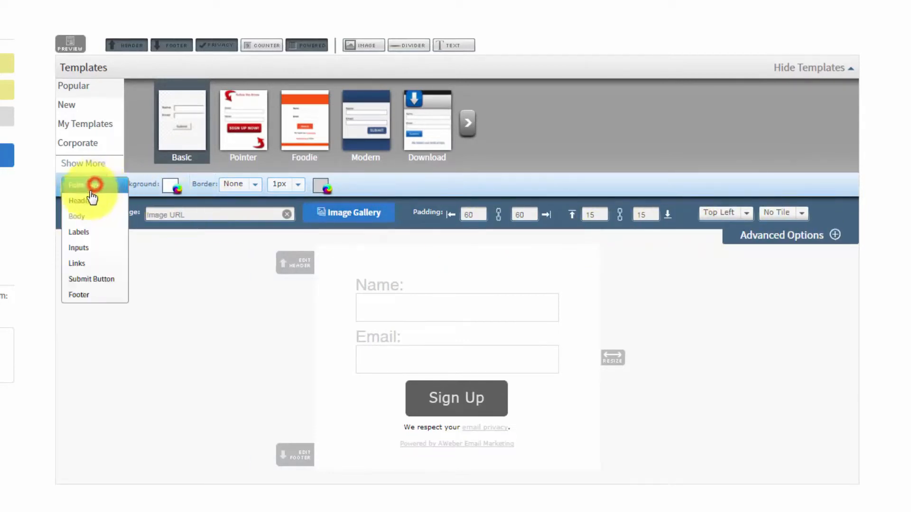
{"action": "left_click", "coordinate": [76, 234]}
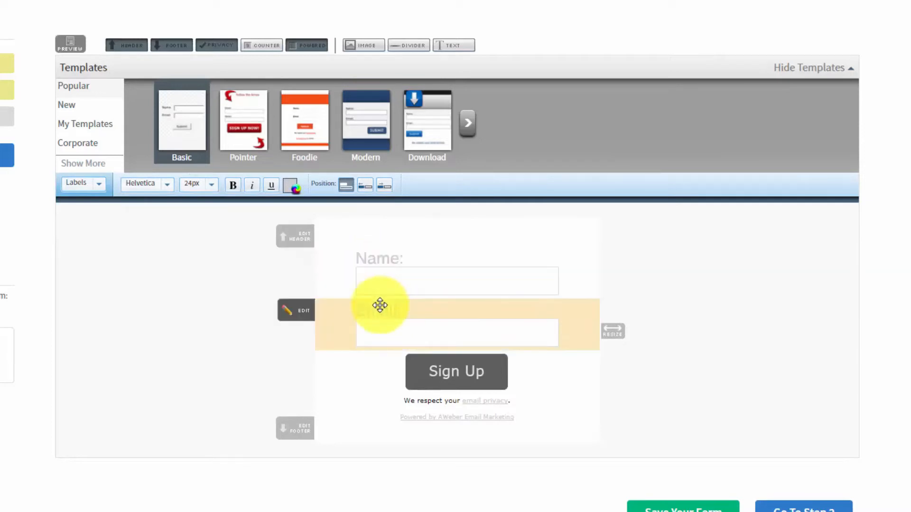
{"action": "left_click", "coordinate": [98, 188]}
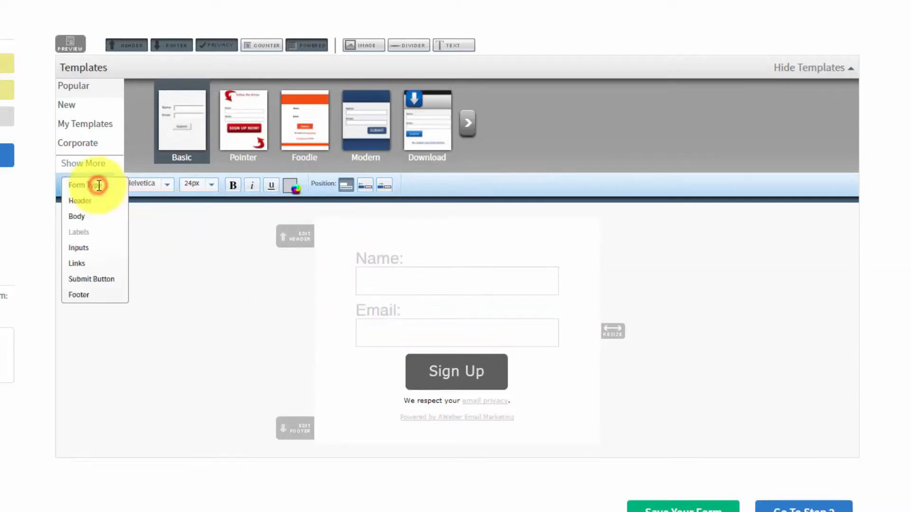
{"action": "left_click", "coordinate": [81, 247]}
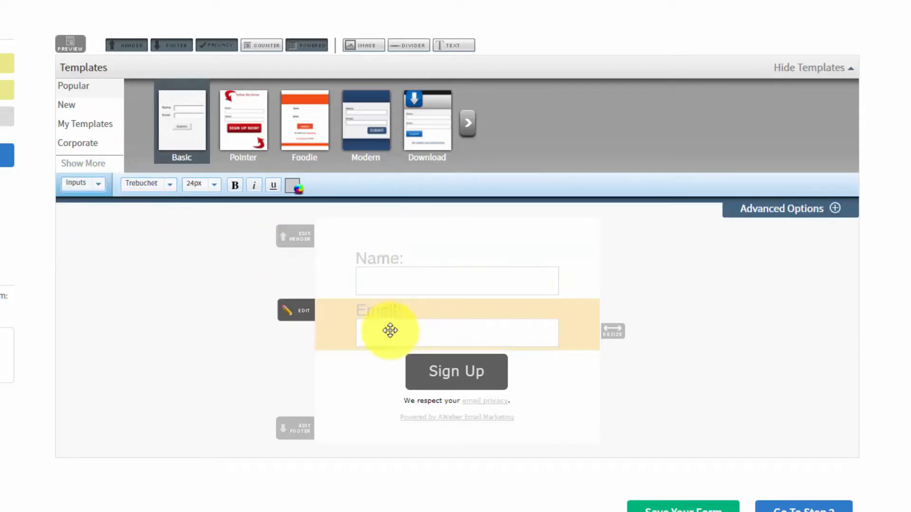
{"action": "left_click", "coordinate": [832, 211]}
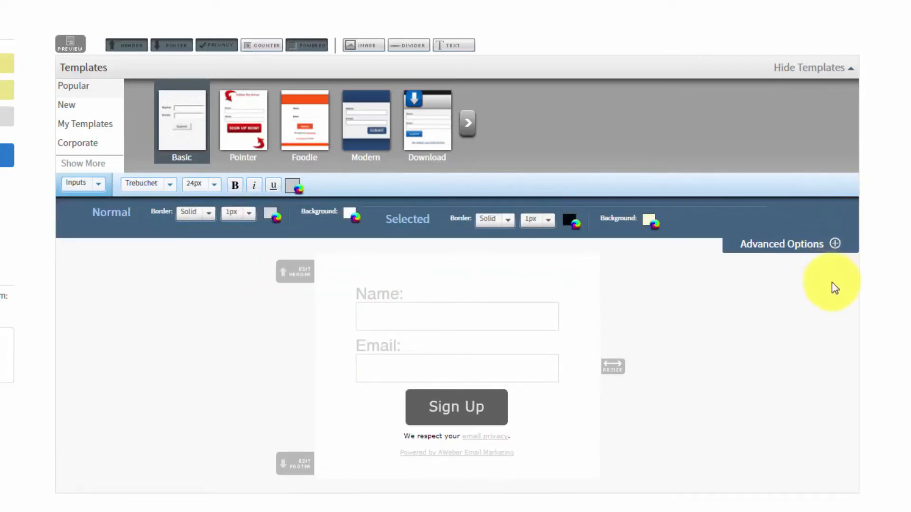
- Examine the styling options for the form's links, submit button with its button image URL, and footer
{"action": "left_click", "coordinate": [98, 184]}
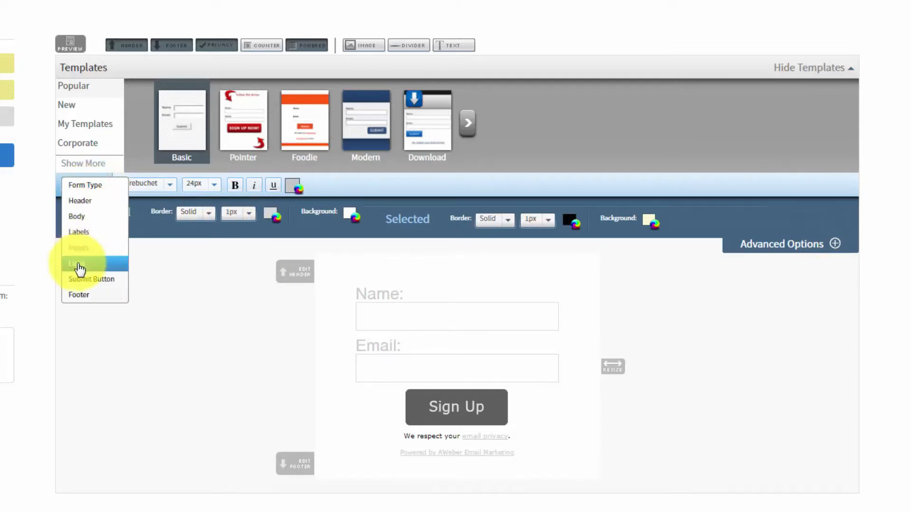
{"action": "left_click", "coordinate": [79, 264]}
{"action": "left_click", "coordinate": [90, 186]}
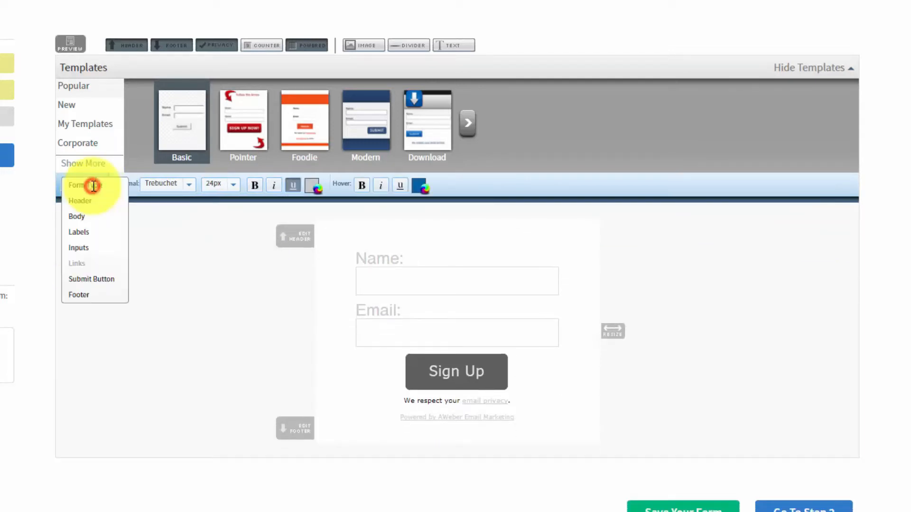
{"action": "left_click", "coordinate": [88, 280]}
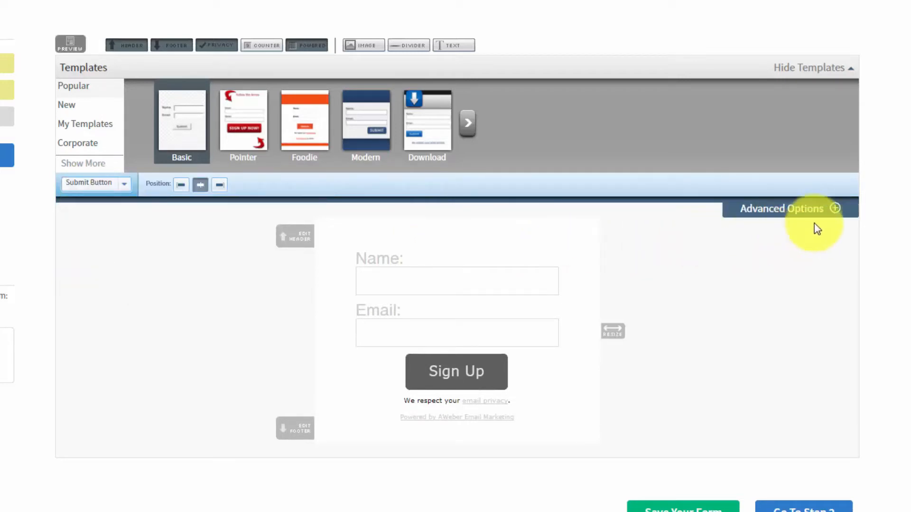
{"action": "left_click", "coordinate": [834, 209]}
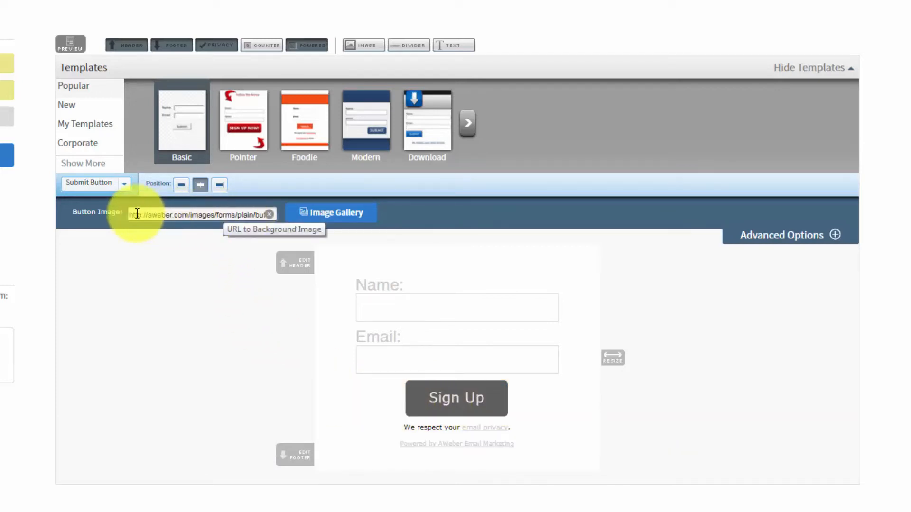
{"action": "left_click_drag", "start_coordinate": [132, 215], "coordinate": [203, 216]}
{"action": "left_click", "coordinate": [124, 184]}
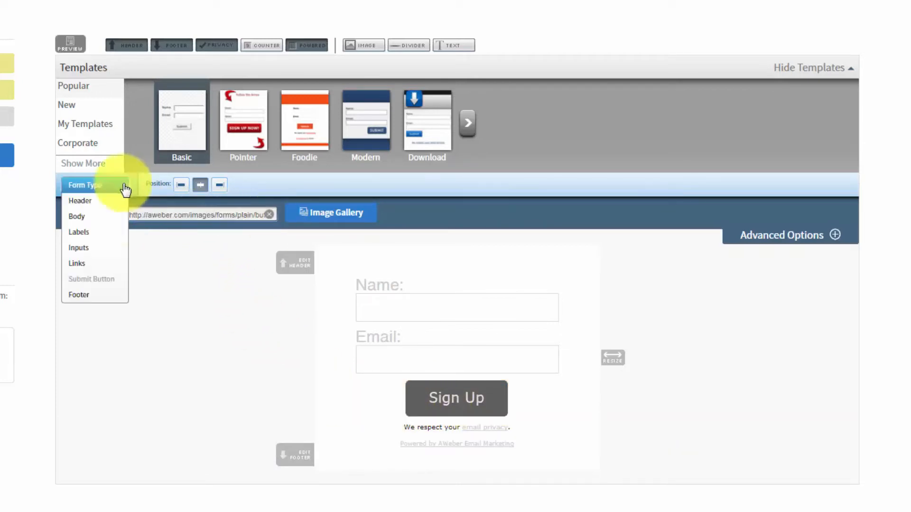
{"action": "left_click", "coordinate": [82, 296]}
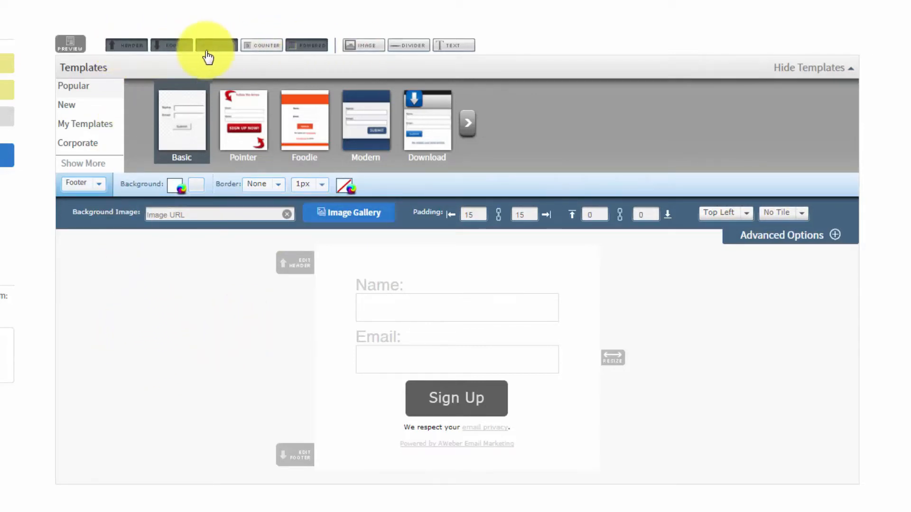
- Remove the header, footer, privacy notice and Powered by AWeber line from the sign up form
{"action": "left_click", "coordinate": [126, 47]}
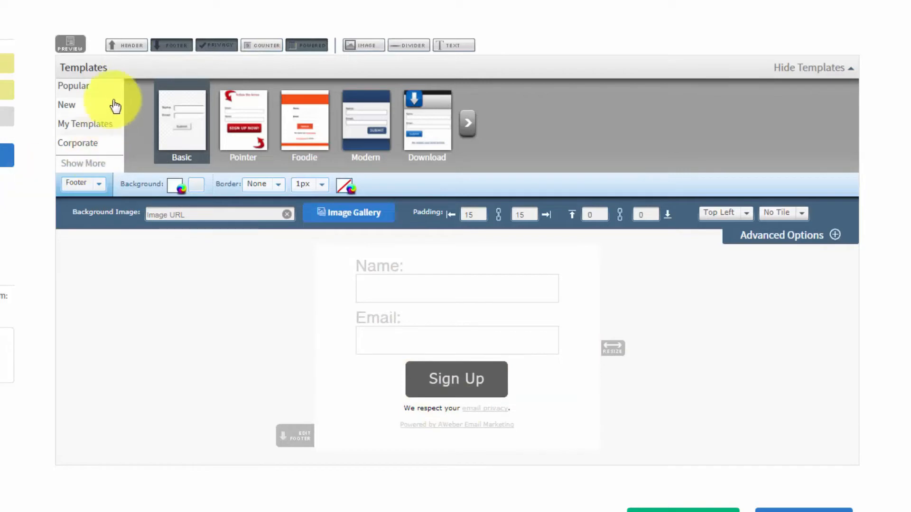
{"action": "left_click", "coordinate": [173, 48]}
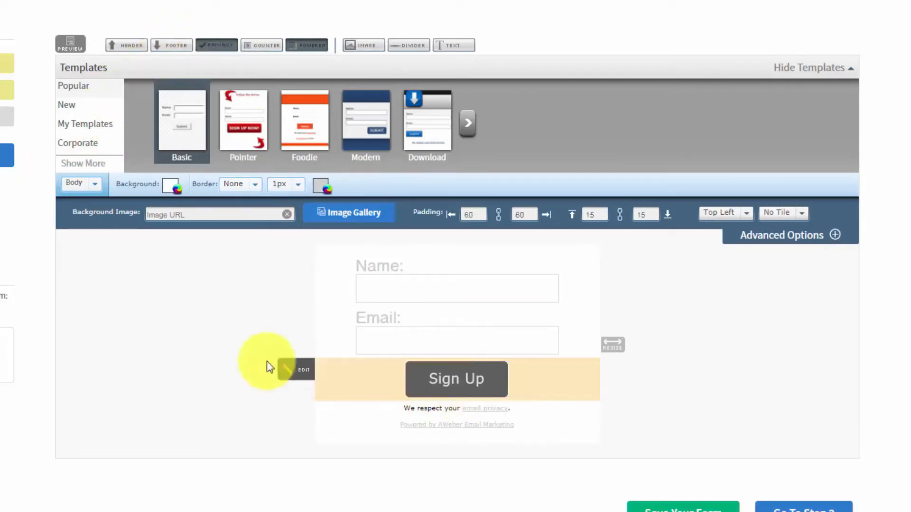
{"action": "left_click", "coordinate": [213, 49]}
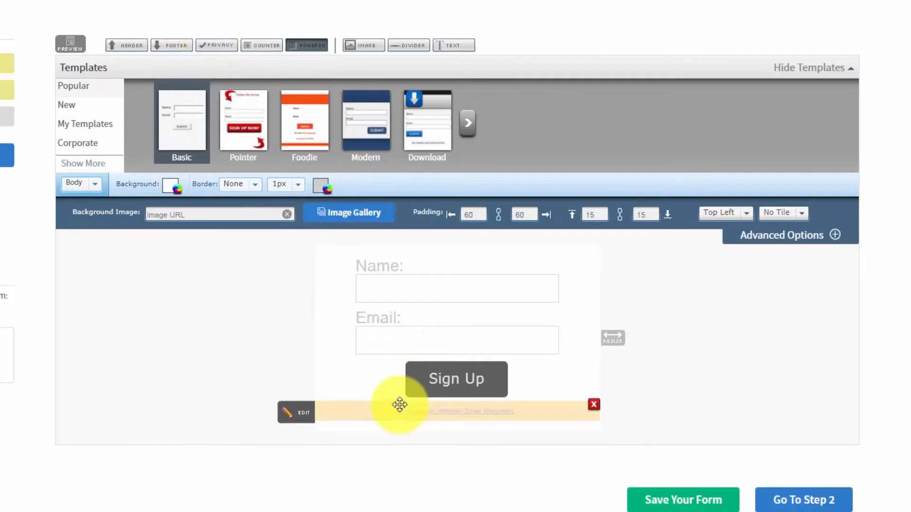
{"action": "left_click", "coordinate": [303, 46]}
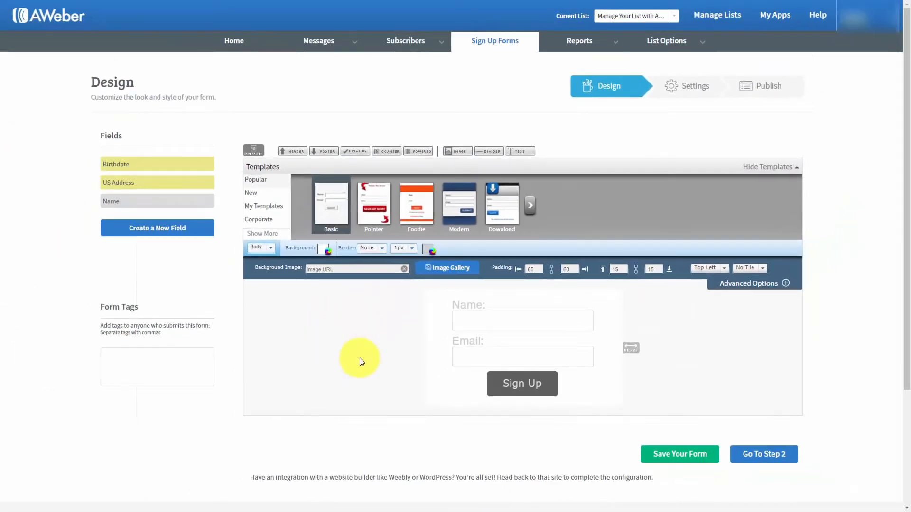
- Preview the simplified form with only name, email and the submit button, then close the preview and dismiss the notice
{"action": "left_click", "coordinate": [254, 151]}
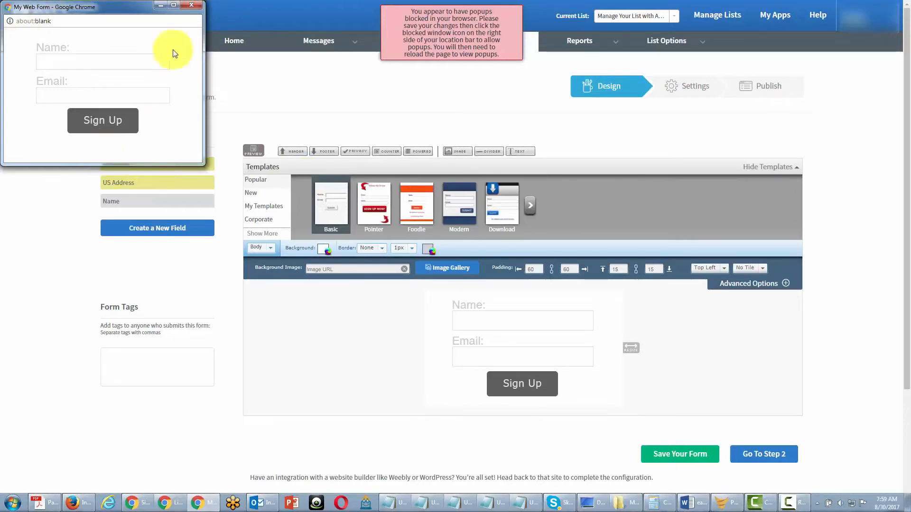
{"action": "left_click", "coordinate": [193, 9]}
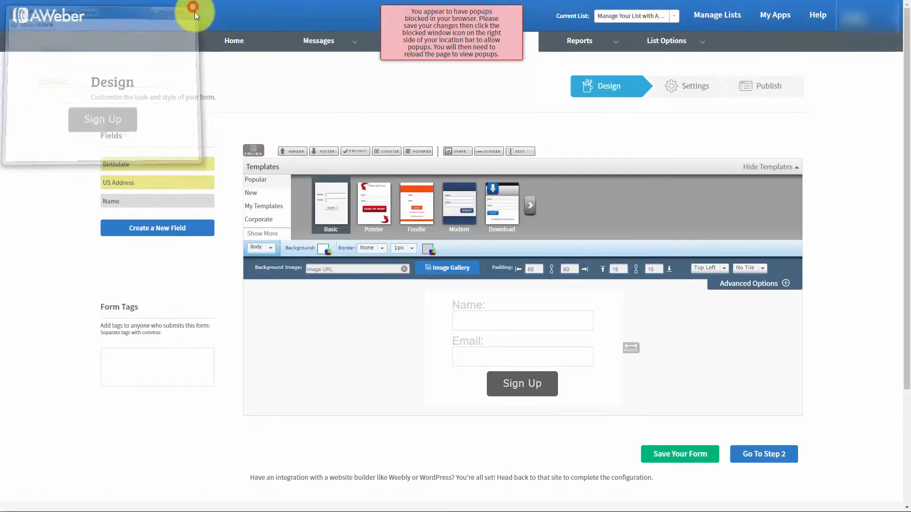
{"action": "left_click", "coordinate": [456, 36]}
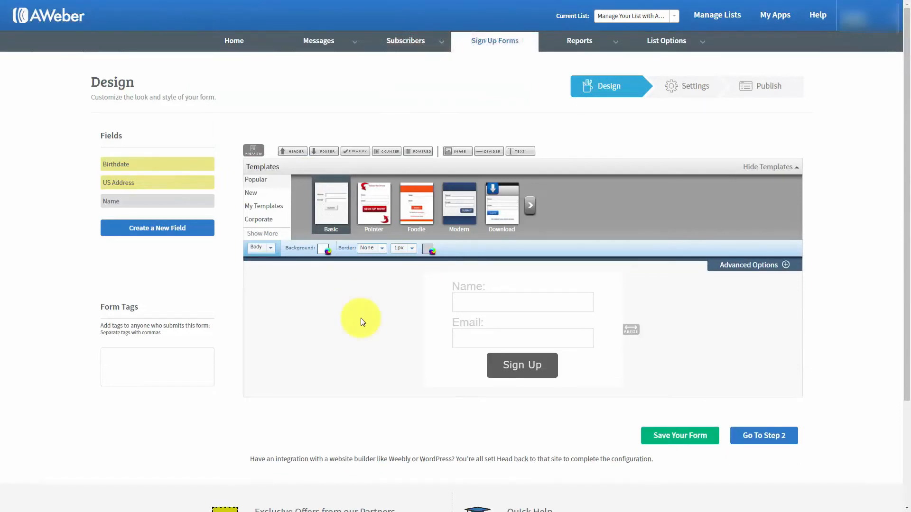
- Set the form type to Pop-Over, preview the form hovering over the page, and close the preview
{"action": "left_click", "coordinate": [272, 249]}
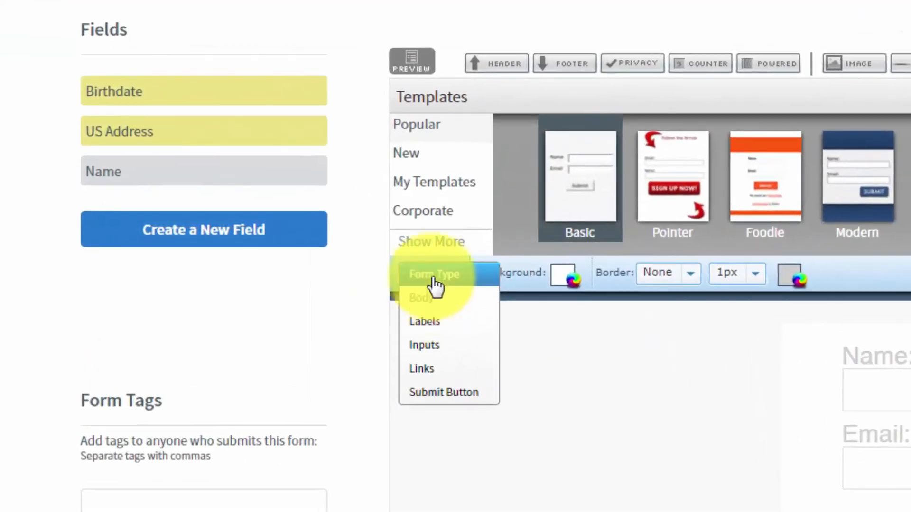
{"action": "left_click", "coordinate": [310, 260]}
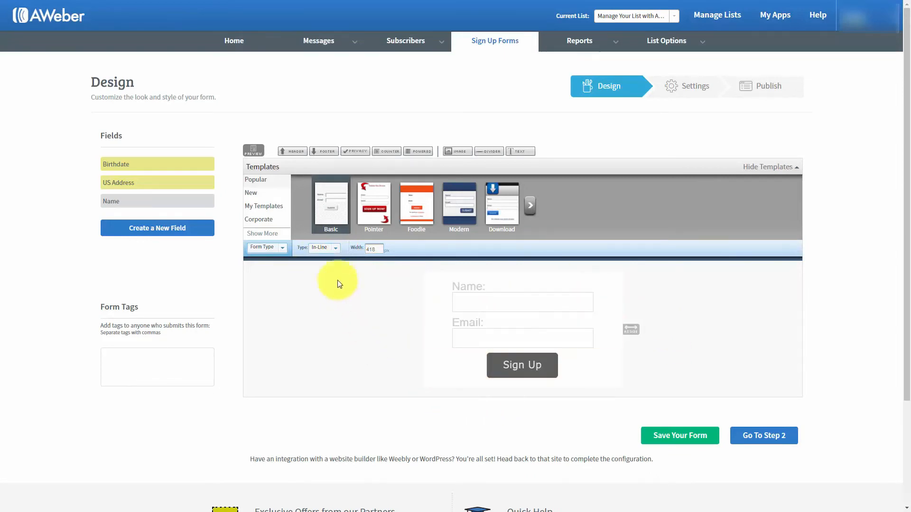
{"action": "left_click", "coordinate": [335, 251]}
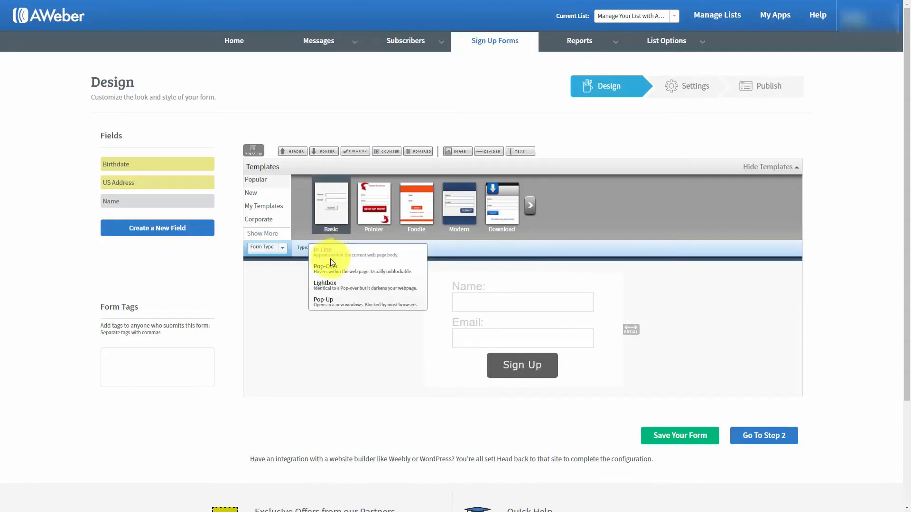
{"action": "left_click", "coordinate": [331, 270]}
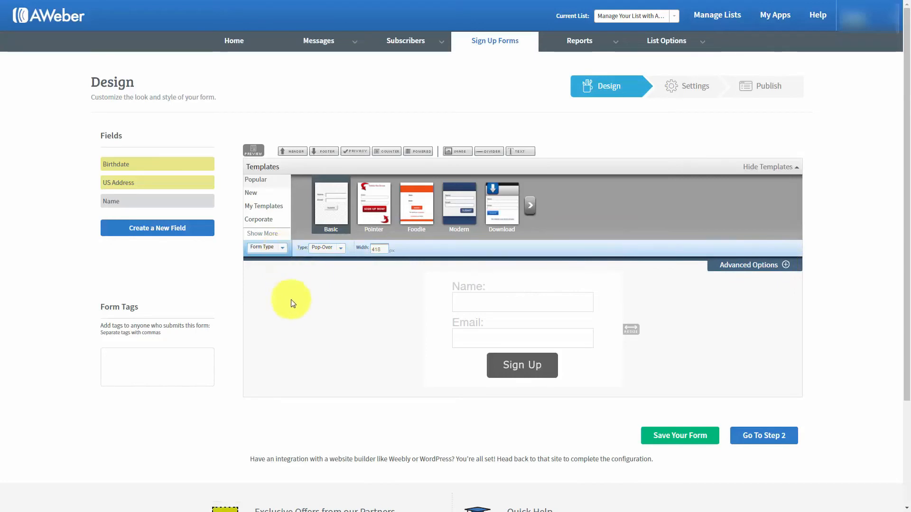
{"action": "left_click", "coordinate": [253, 150]}
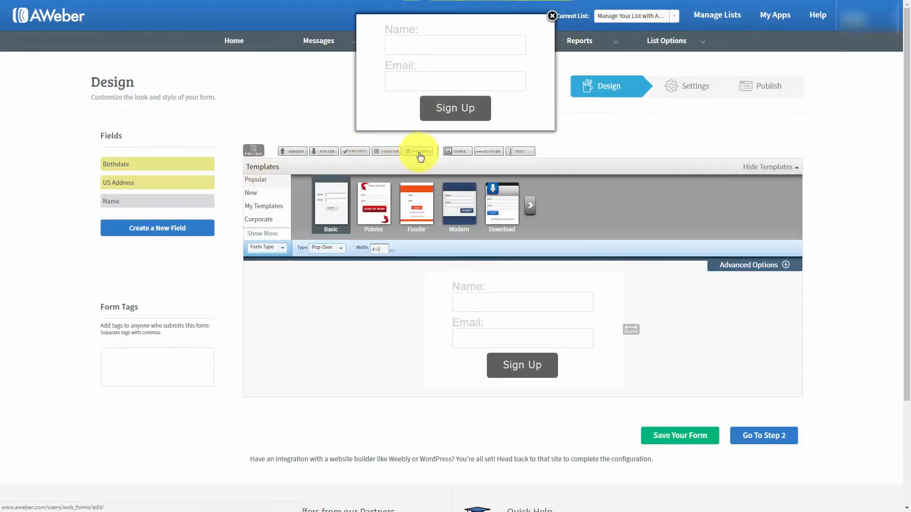
{"action": "left_click", "coordinate": [552, 15]}
- Change the form type to Lightbox, preview the form over the darkened page, and close the preview
{"action": "left_click", "coordinate": [339, 247]}
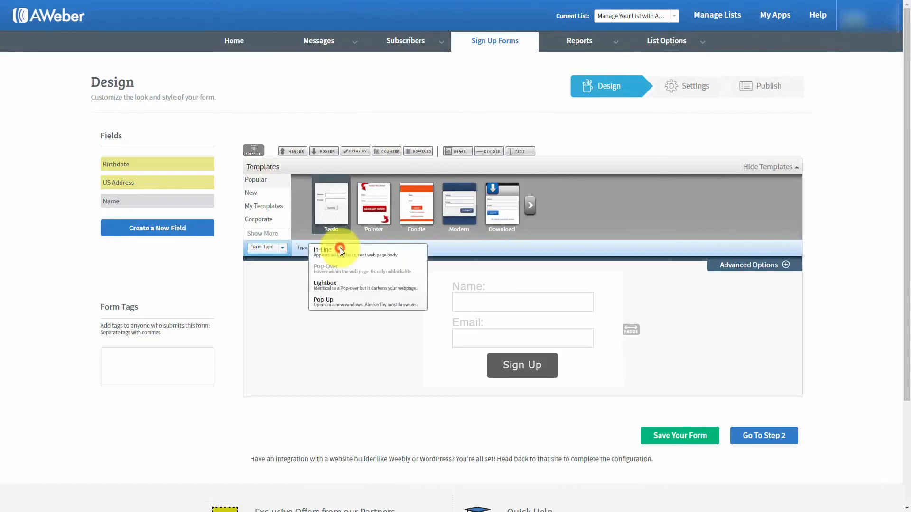
{"action": "left_click", "coordinate": [331, 287]}
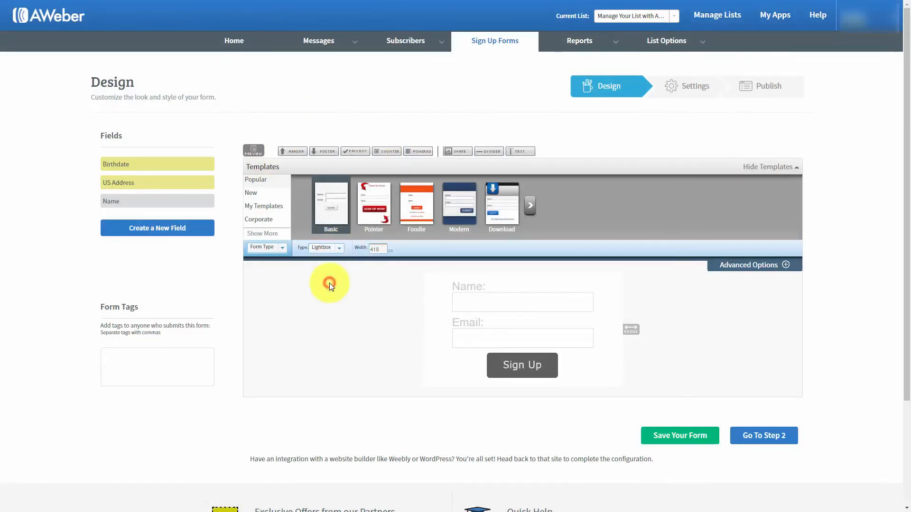
{"action": "left_click", "coordinate": [254, 151]}
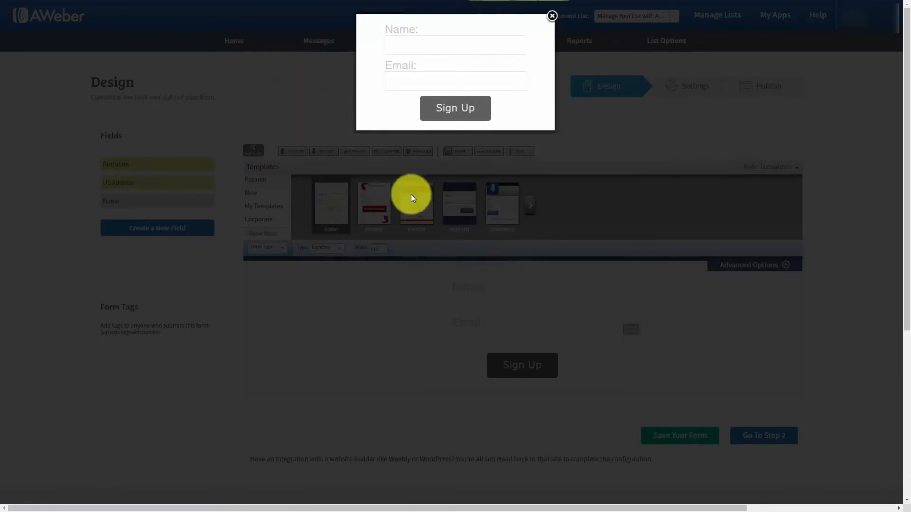
{"action": "left_click", "coordinate": [553, 17]}
- Change the form type to Pop-Up, preview the form in its separate window, and return to the design page
{"action": "left_click", "coordinate": [335, 249]}
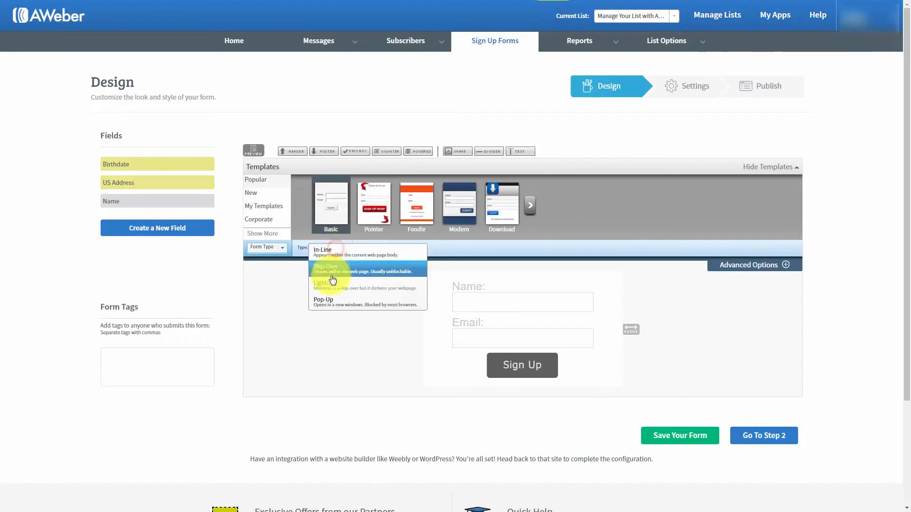
{"action": "left_click", "coordinate": [327, 304]}
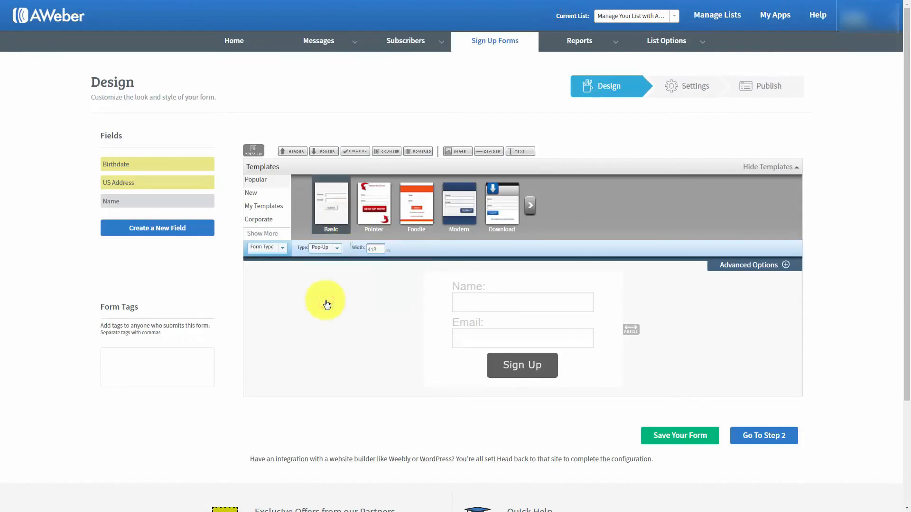
{"action": "left_click", "coordinate": [253, 150]}
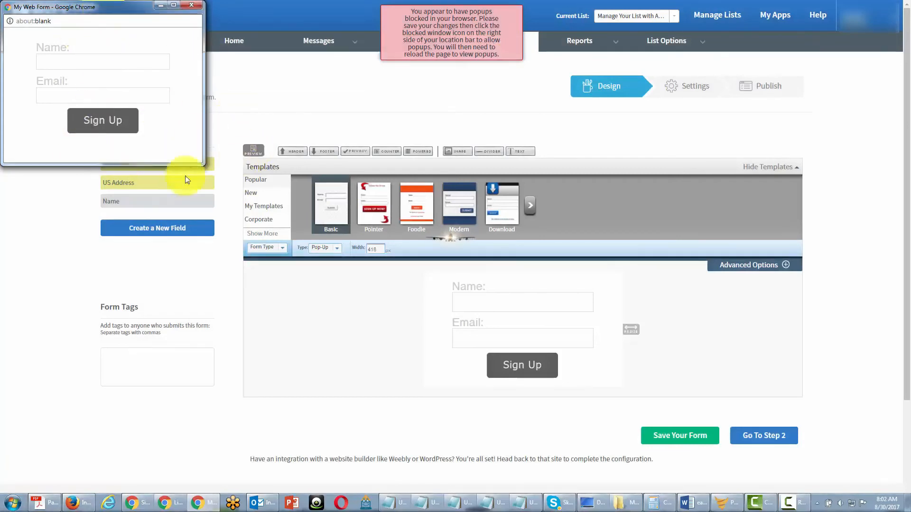
{"action": "left_click", "coordinate": [383, 294]}
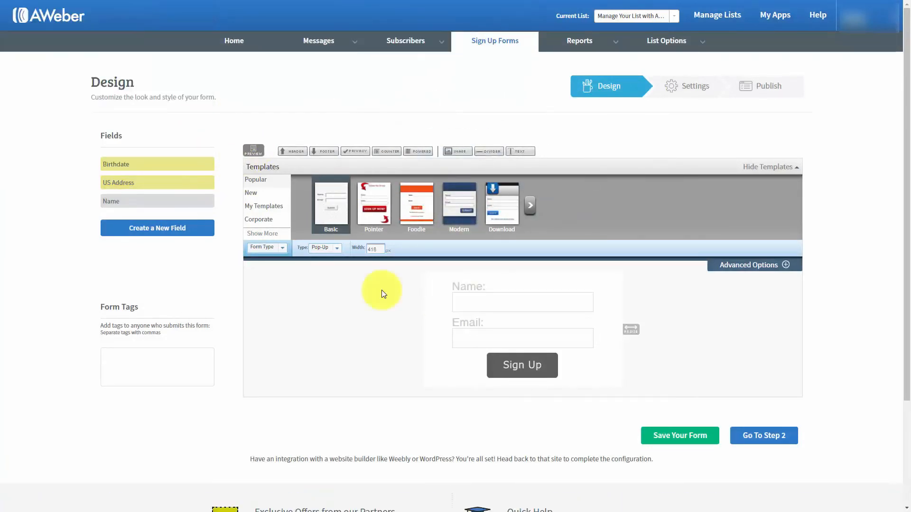
- Set the form width to 250 px and stretch the form in the design area to about 374 px wide
{"action": "left_click", "coordinate": [375, 250]}
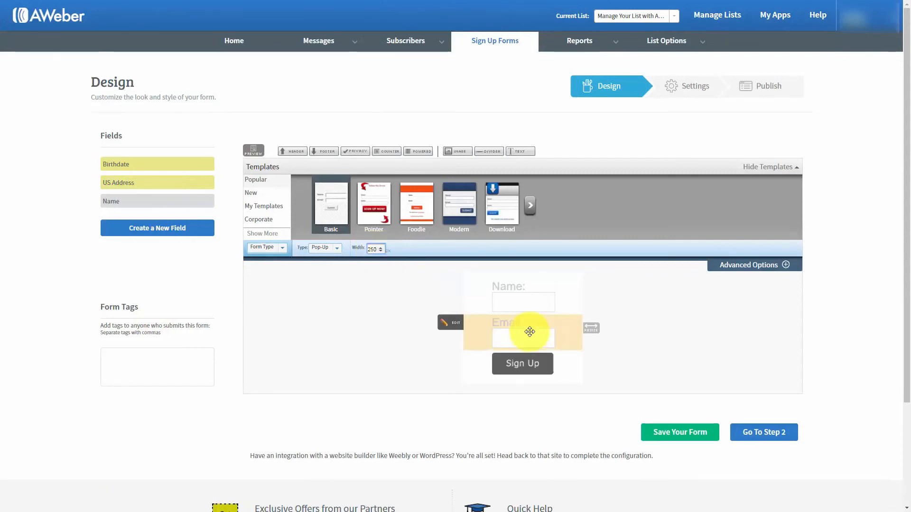
{"action": "left_click_drag", "start_coordinate": [596, 329], "coordinate": [655, 334]}
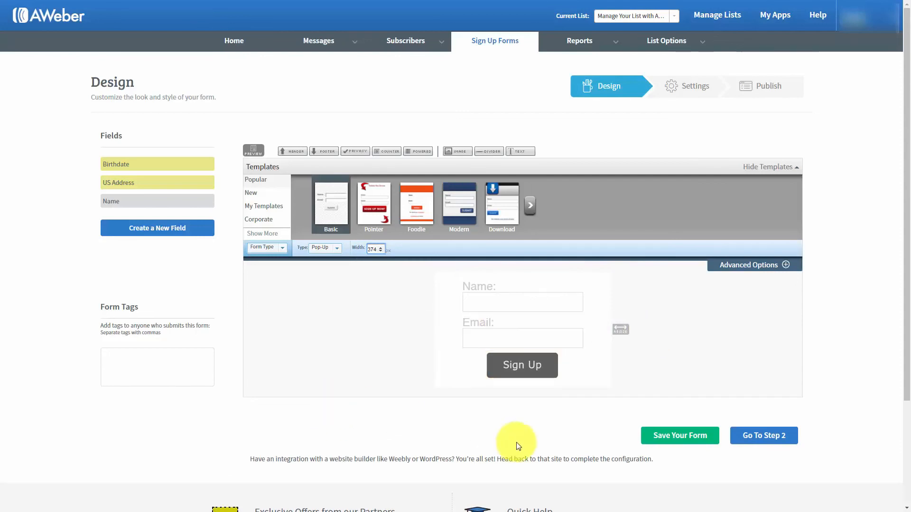
- Proceed to the form's settings, rename the form "Test for Aweber", and save it
{"action": "left_click", "coordinate": [748, 438]}
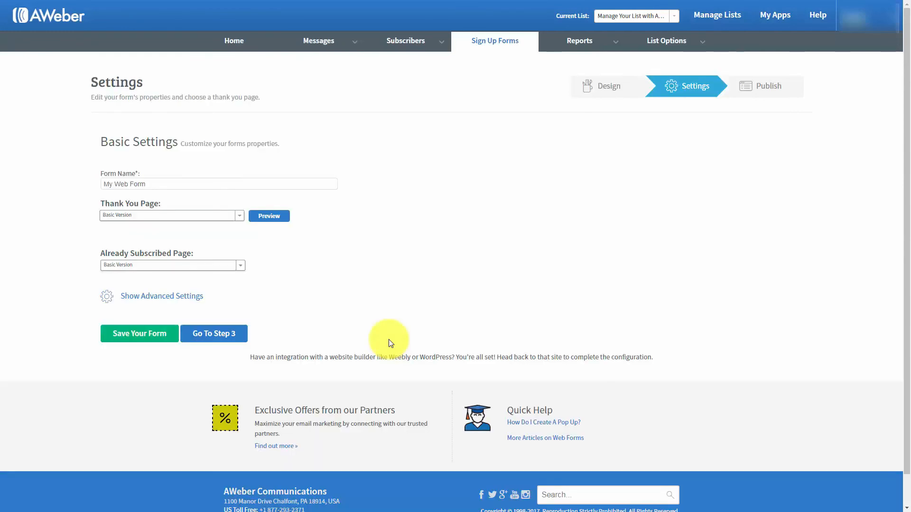
{"action": "left_click", "coordinate": [177, 184]}
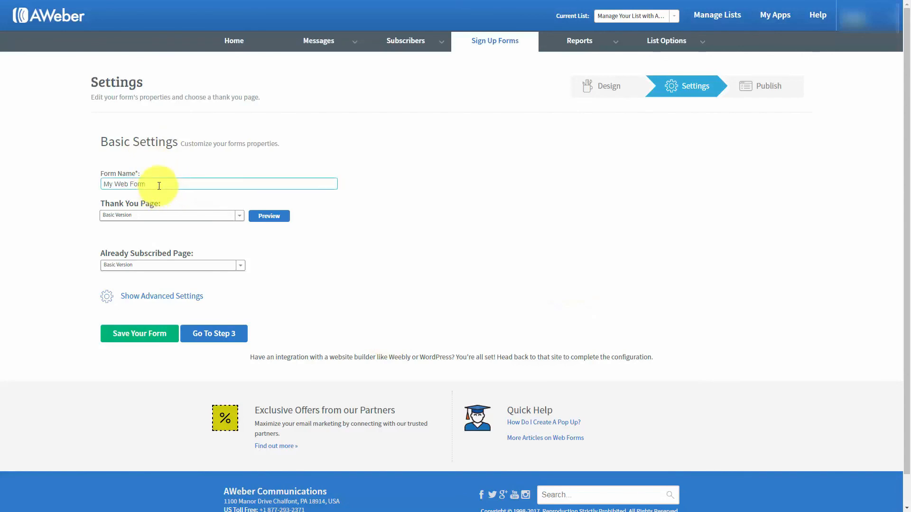
{"action": "left_click_drag", "start_coordinate": [158, 186], "coordinate": [86, 187]}
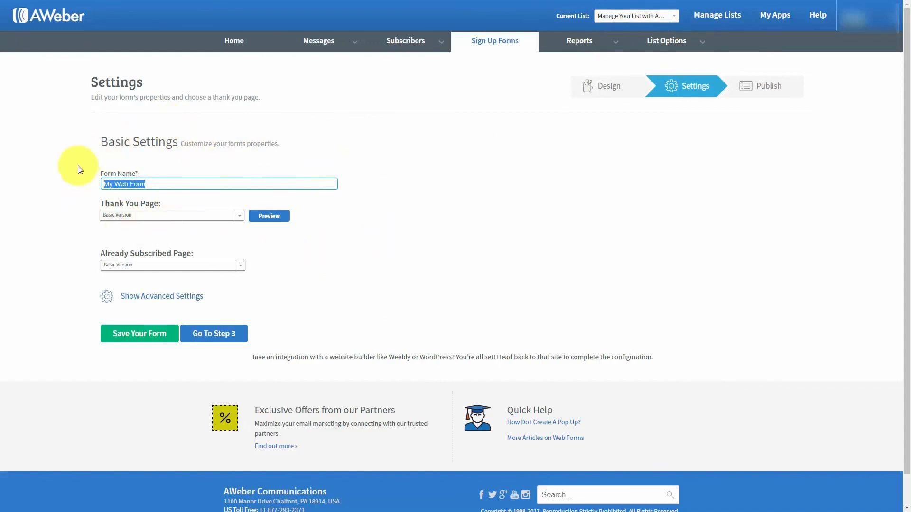
{"action": "type", "text": "Test for Aweber"}
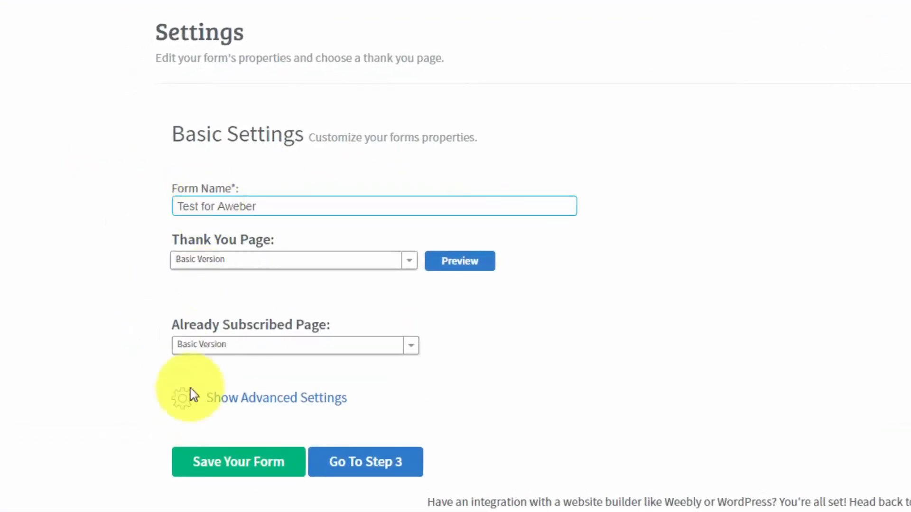
{"action": "left_click", "coordinate": [236, 465]}
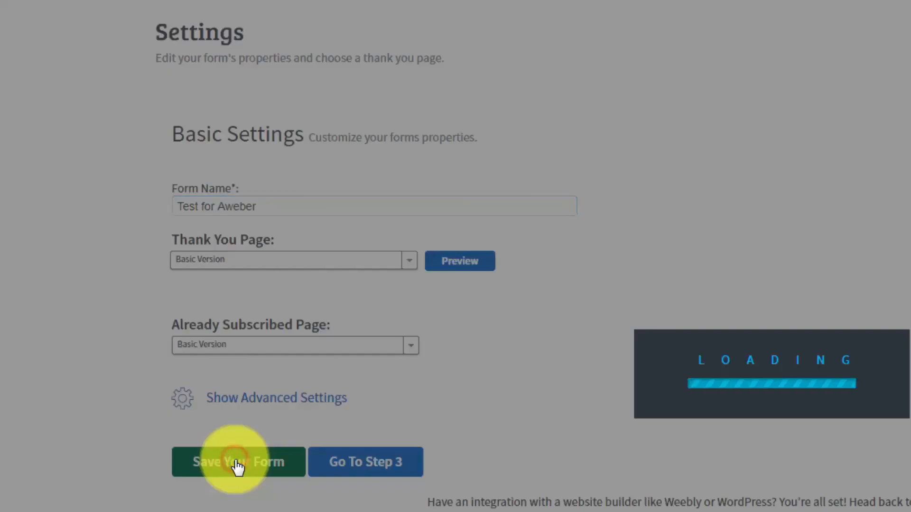